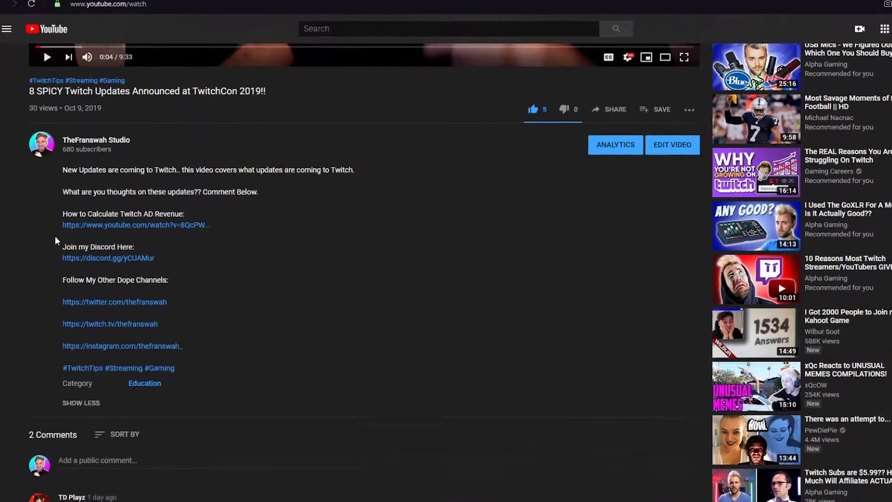
# Step: Select the Discord invite in the YouTube description and follow it to the TheFranswah Studio server
pyautogui.moveTo(76, 238); pyautogui.dragTo(174, 270)
pyautogui.click(438, 299)
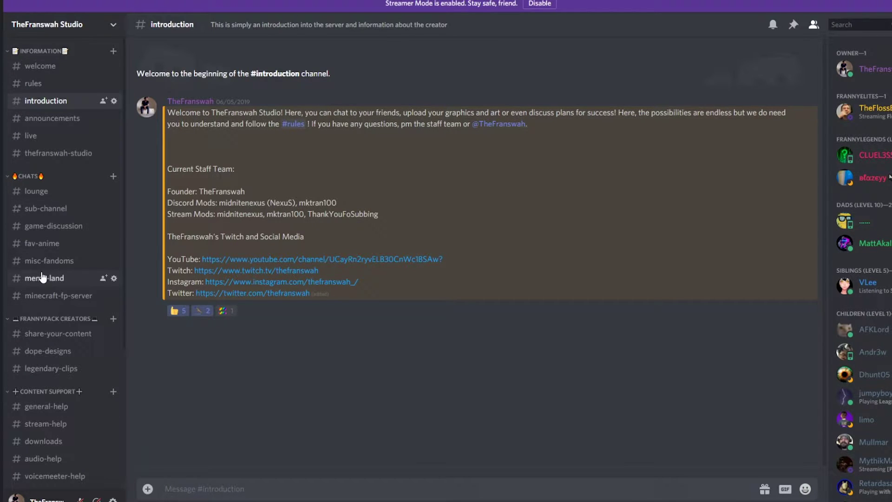
# Step: Open the server's #downloads channel to find the shared Censor_Beep_SE.mp3 file
pyautogui.scroll(-5, 43, 277)
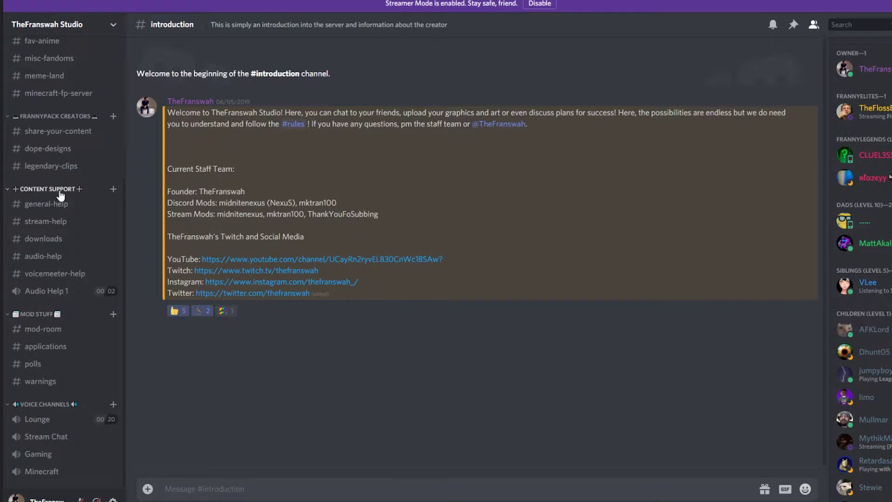
pyautogui.click(43, 239)
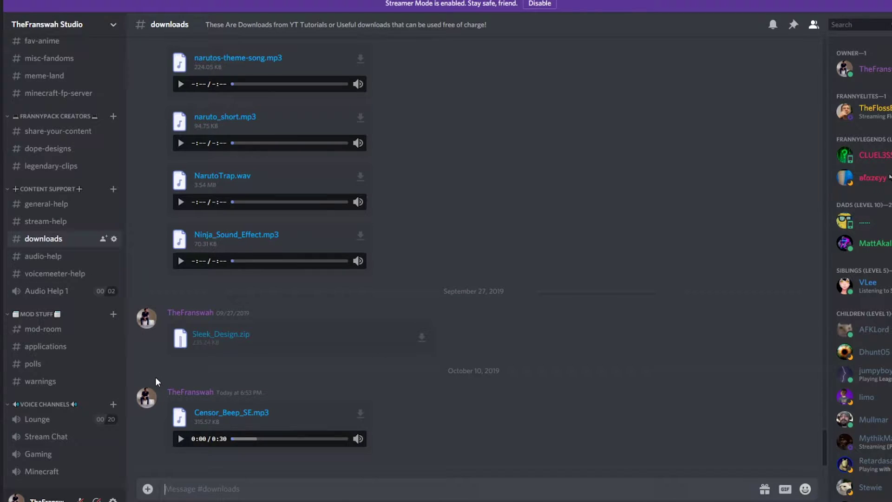
pyautogui.moveTo(155, 377); pyautogui.dragTo(263, 398)
pyautogui.click(313, 381)
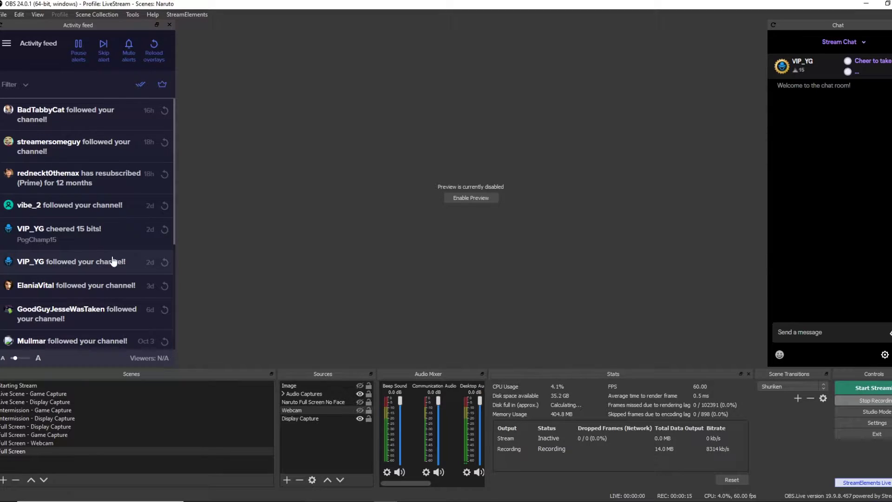
# Step: Expand the Audio Captures source group, scroll the Audio Mixer, and stop the current recording
pyautogui.click(283, 393)
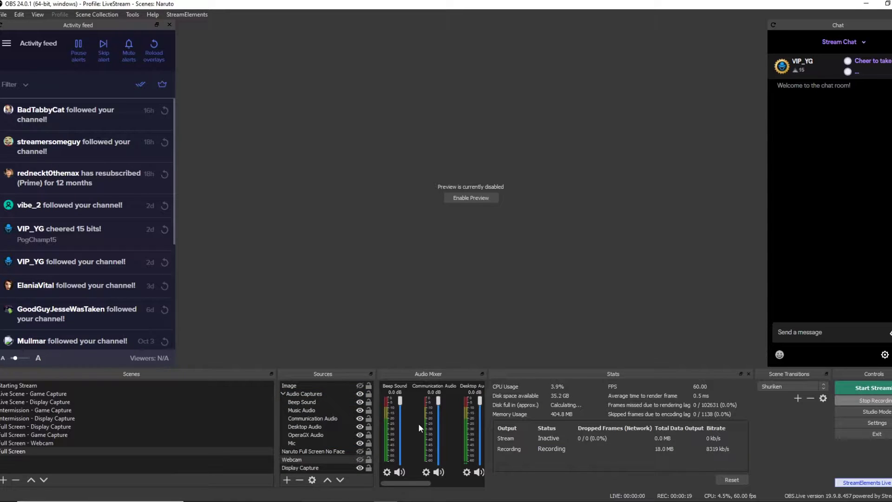
pyautogui.moveTo(412, 481); pyautogui.dragTo(449, 482)
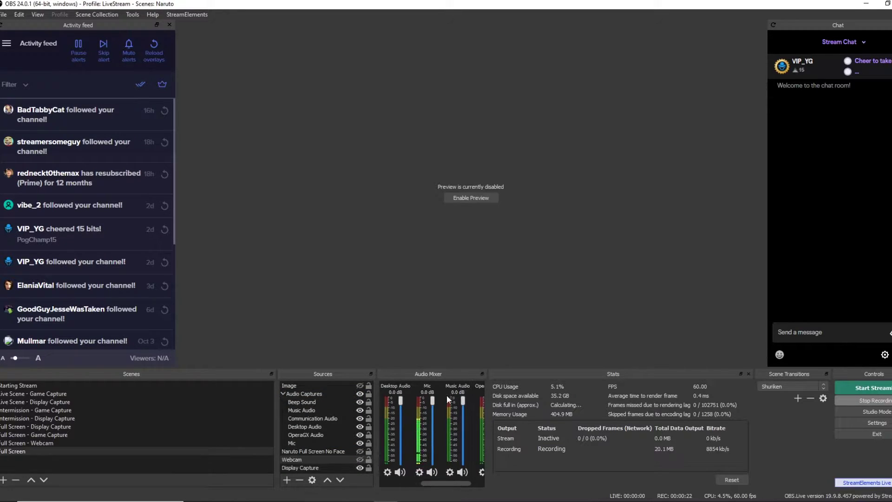
pyautogui.click(865, 400)
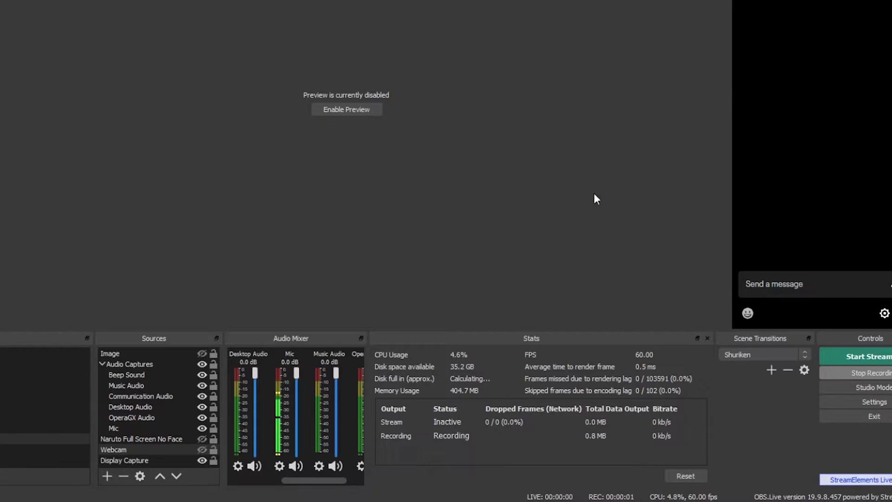
# Step: In Audio settings, enable push-to-talk for Beep Sound and push-to-mute for Mic, then confirm
pyautogui.click(849, 401)
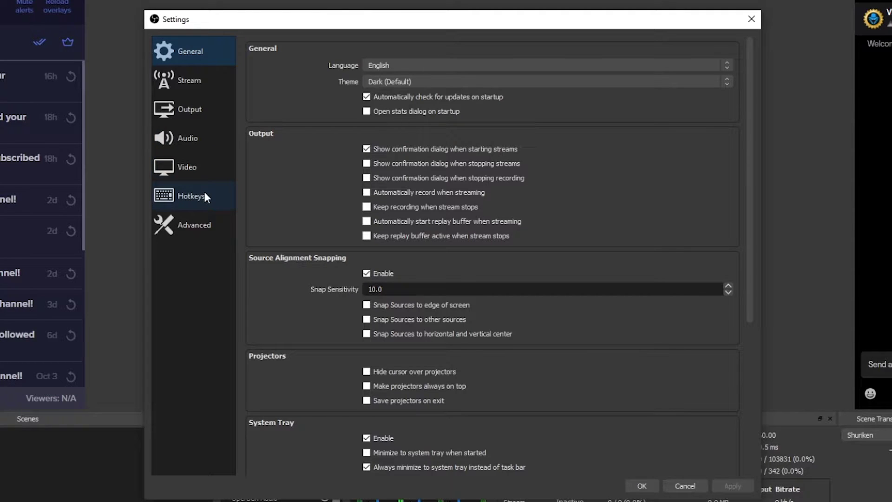
pyautogui.click(203, 147)
pyautogui.scroll(-6, 303, 184)
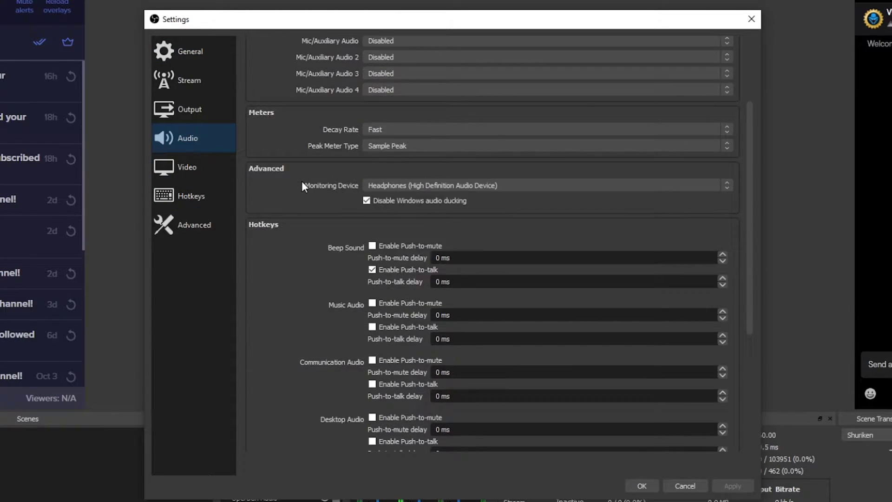
pyautogui.scroll(-3, 302, 186)
pyautogui.scroll(3, 302, 186)
pyautogui.scroll(-5, 302, 186)
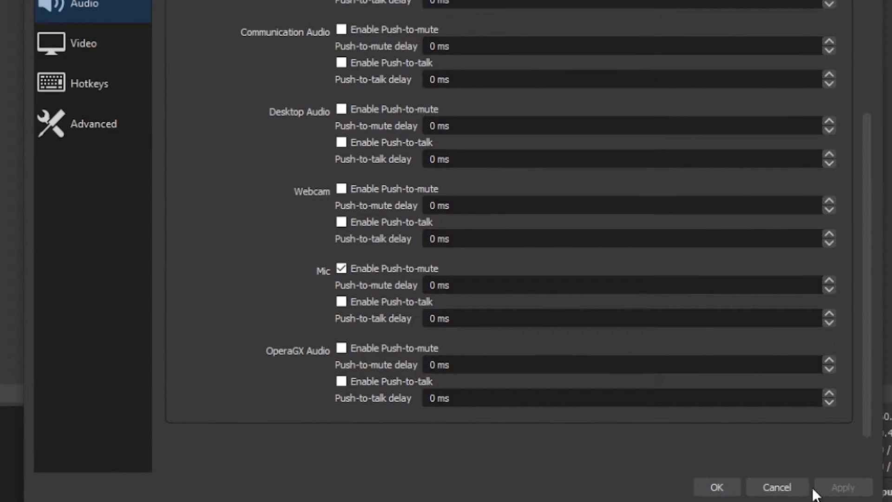
pyautogui.click(718, 483)
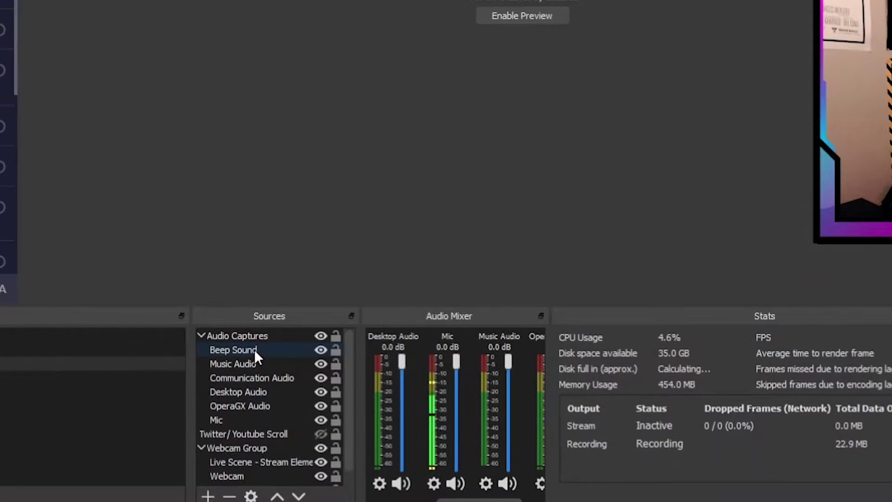
# Step: Adjust the Gain filter slider in Beep Sound's filters to -3.00 dB
pyautogui.rightClick(254, 350)
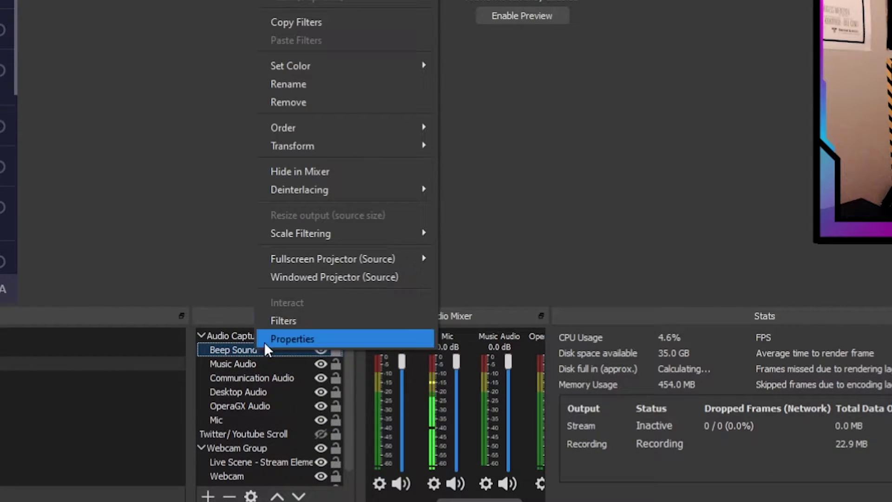
pyautogui.click(291, 320)
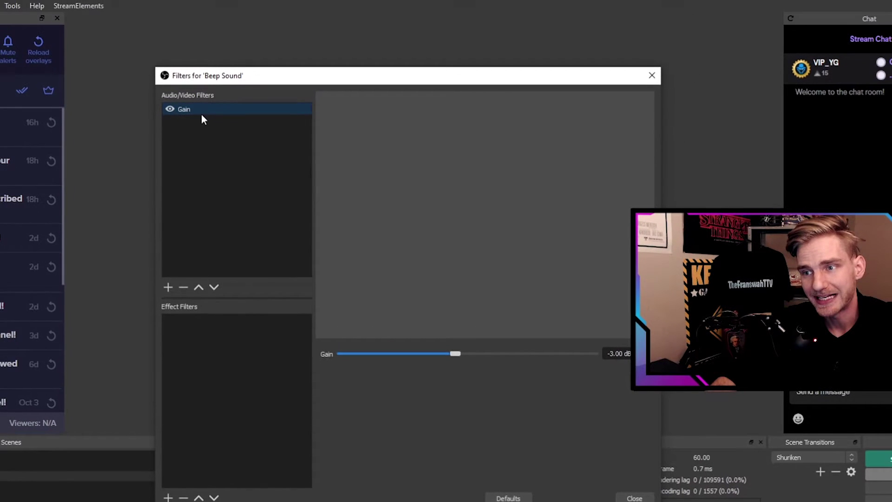
pyautogui.click(168, 291)
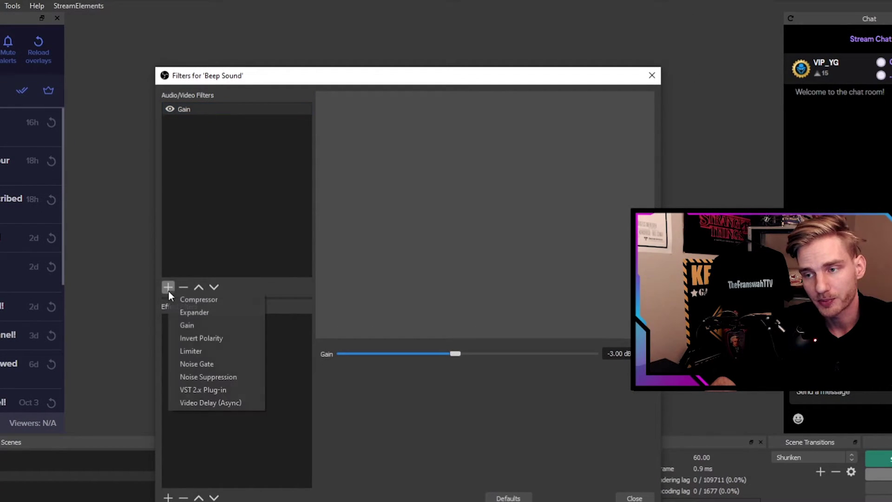
pyautogui.click(205, 218)
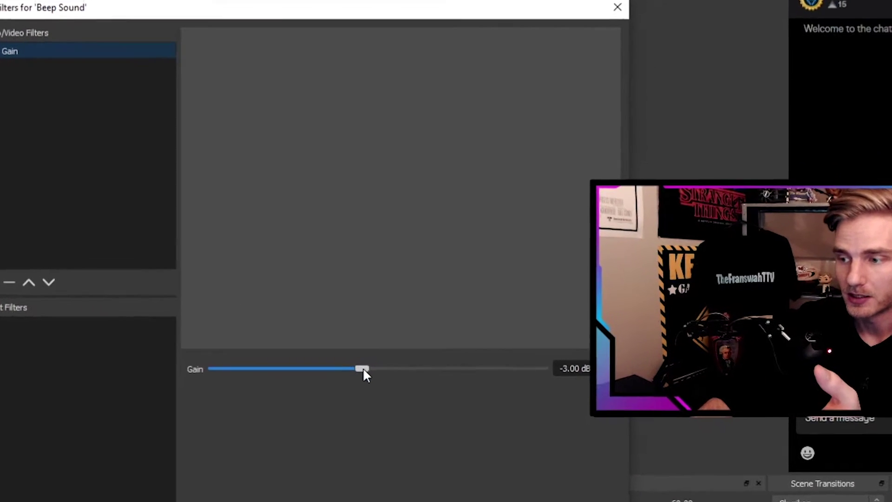
pyautogui.moveTo(455, 354); pyautogui.dragTo(470, 354)
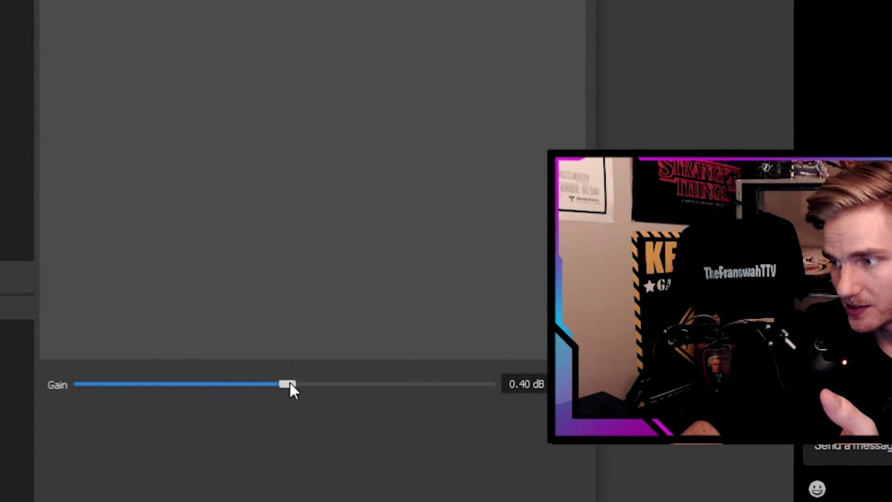
pyautogui.moveTo(290, 385); pyautogui.dragTo(266, 386)
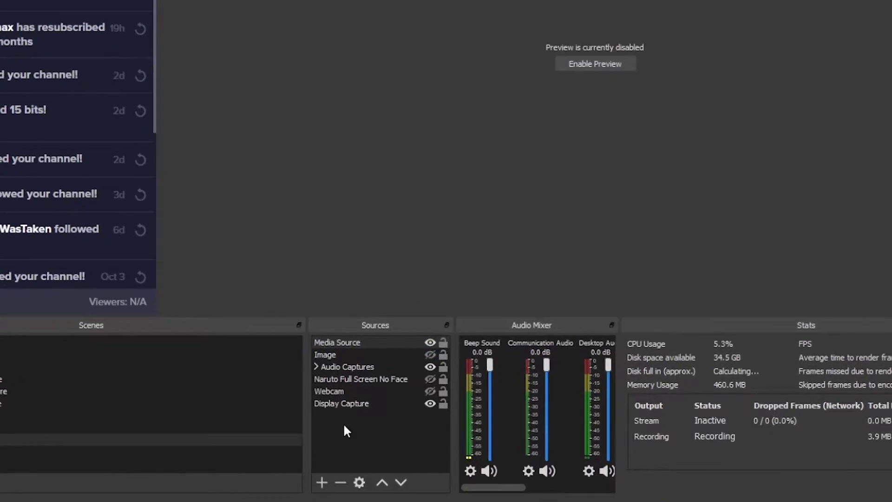
# Step: Add a new Media Source named 'Media Source 2' with Loop enabled
pyautogui.click(287, 479)
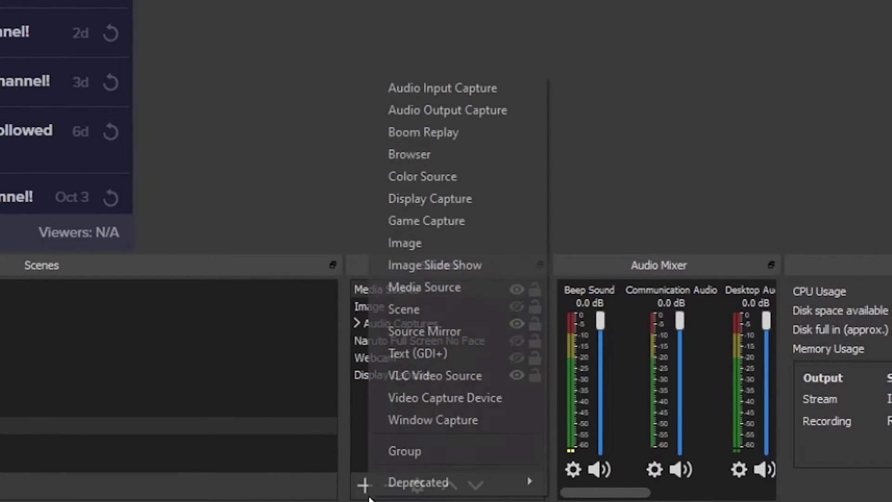
pyautogui.click(453, 287)
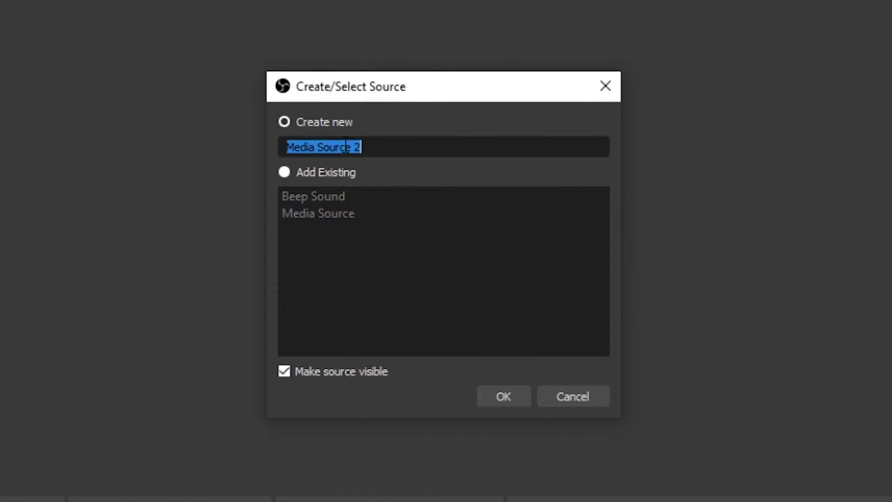
pyautogui.click(504, 395)
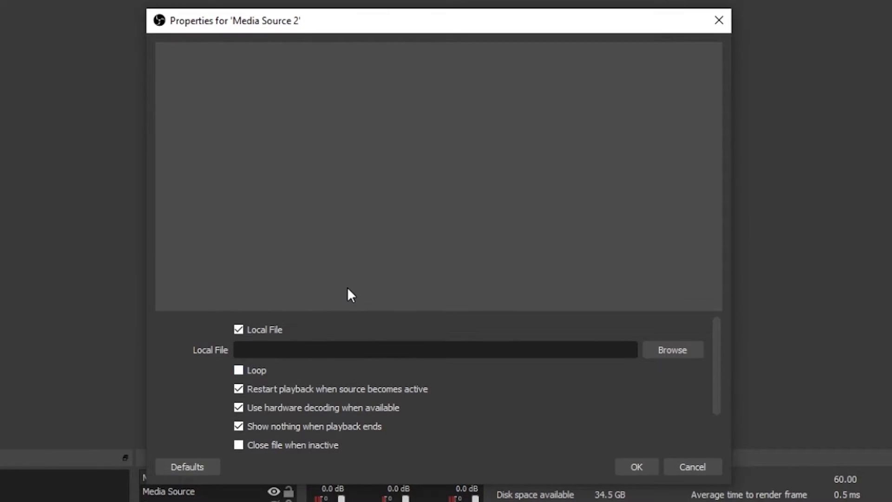
pyautogui.click(680, 357)
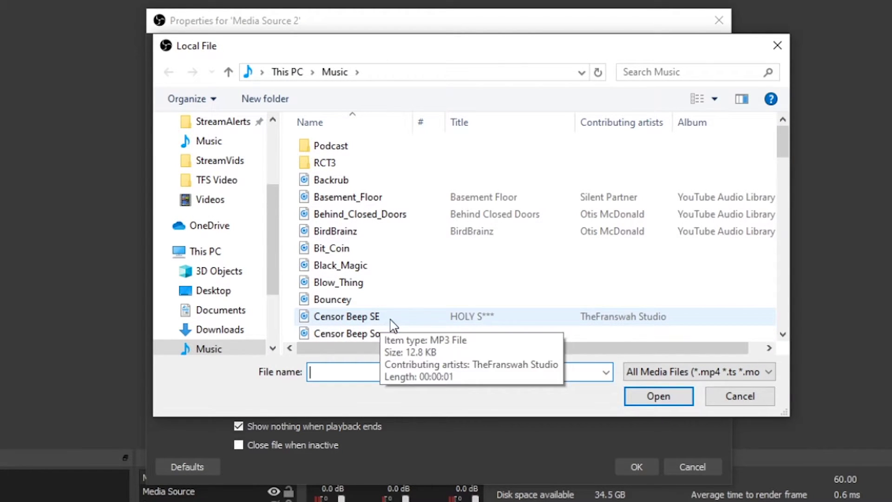
pyautogui.click(732, 403)
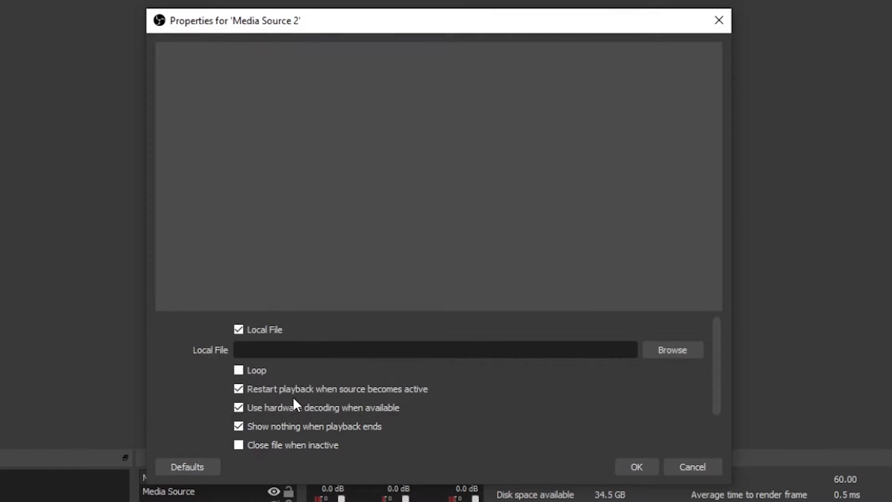
pyautogui.click(238, 370)
pyautogui.click(636, 467)
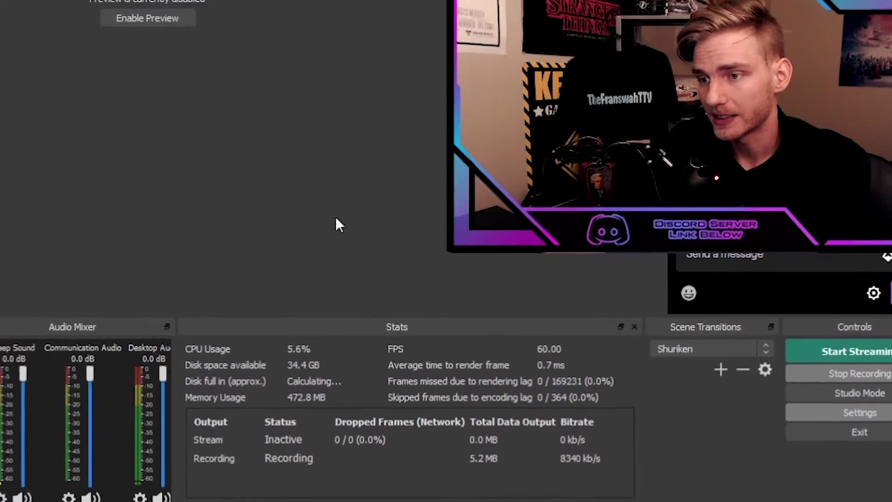
# Step: Open Settings on the Audio page and review each source's push-to-mute and push-to-talk options
pyautogui.click(860, 413)
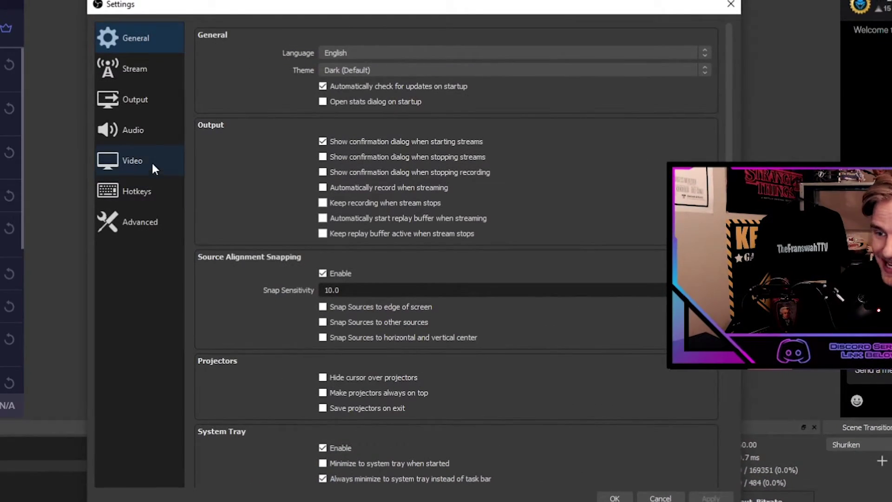
pyautogui.click(135, 127)
pyautogui.scroll(-5, 259, 199)
pyautogui.scroll(1, 251, 205)
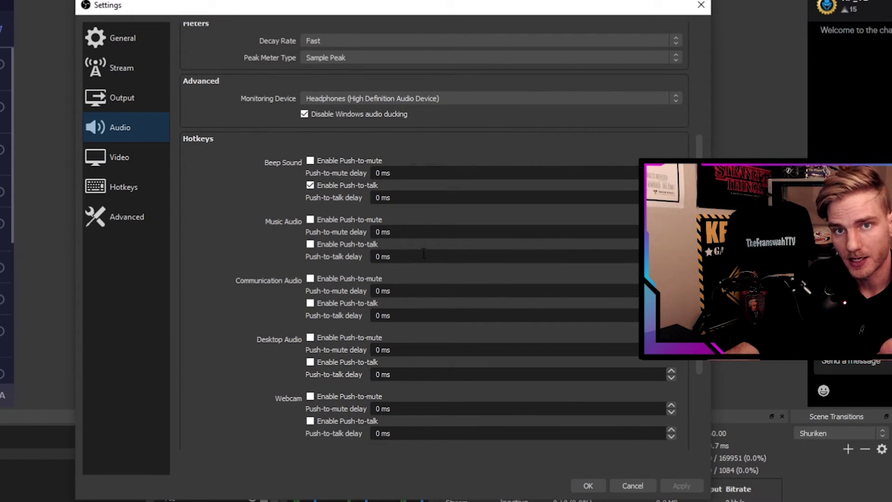
# Step: Bind Num - to Mic push-to-mute plus Beep Sound unmute and push-to-talk, then save
pyautogui.click(135, 188)
pyautogui.scroll(-5, 217, 210)
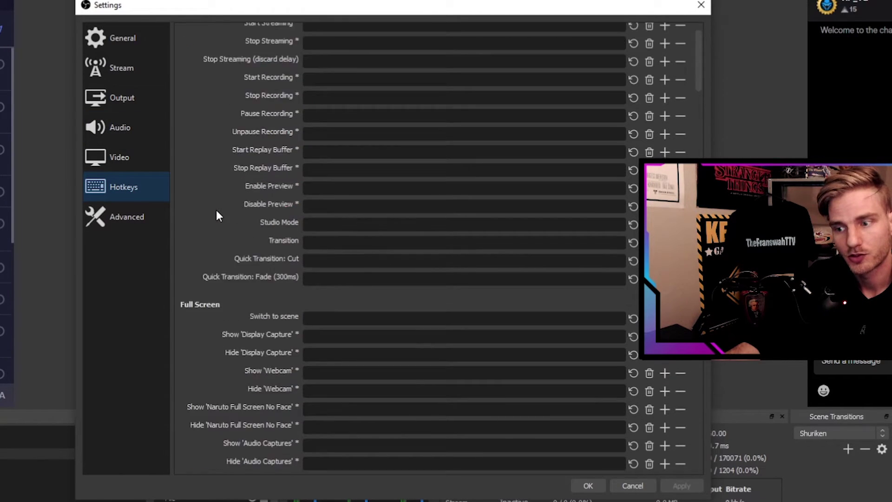
pyautogui.scroll(-20, 216, 210)
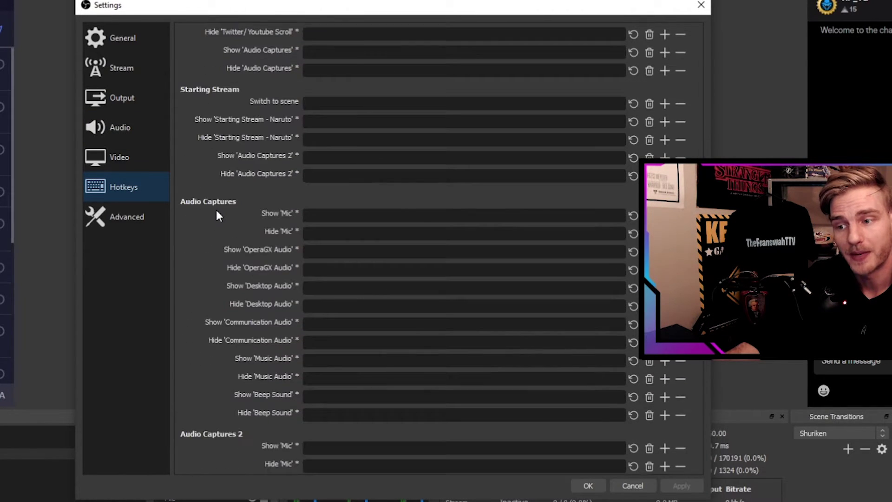
pyautogui.scroll(-10, 216, 210)
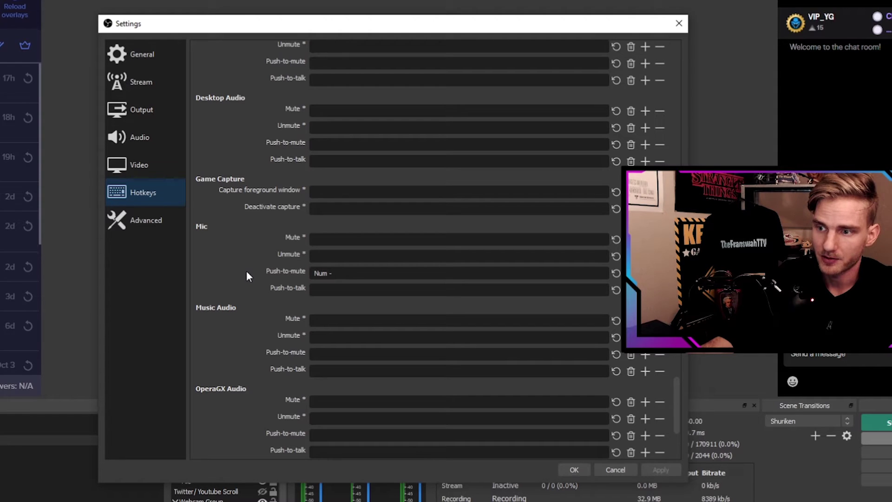
pyautogui.scroll(10, 247, 275)
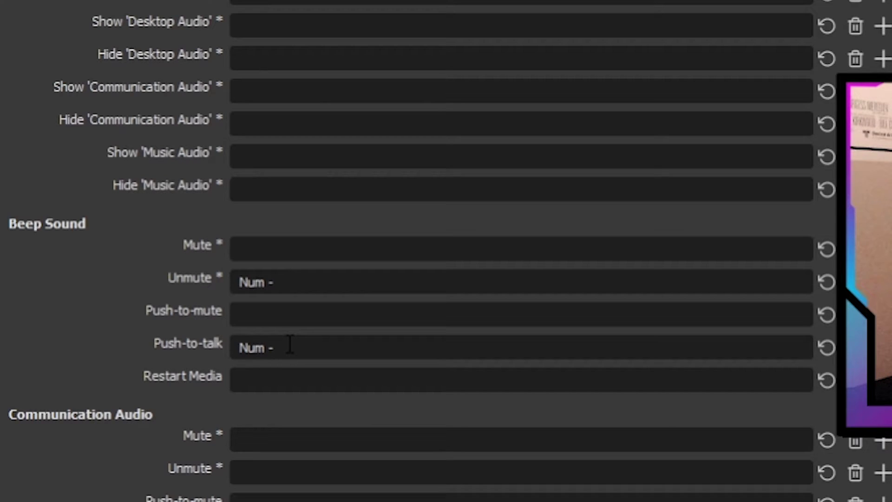
pyautogui.moveTo(301, 278)
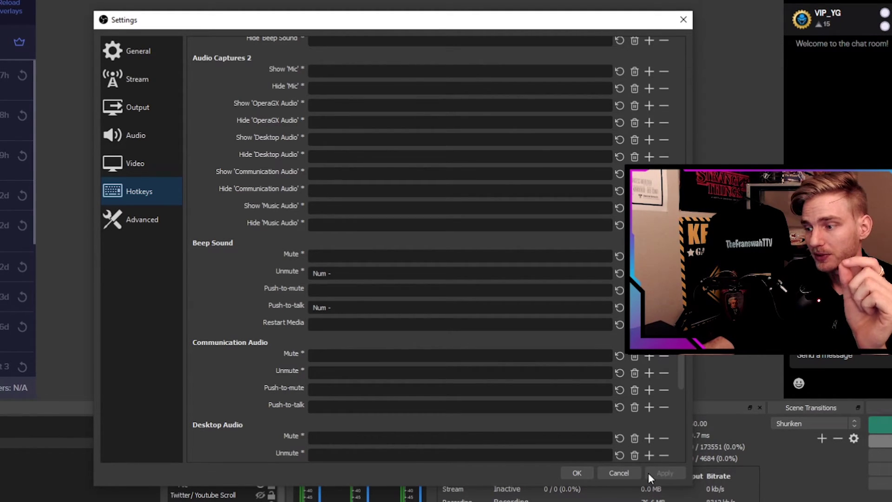
pyautogui.click(587, 473)
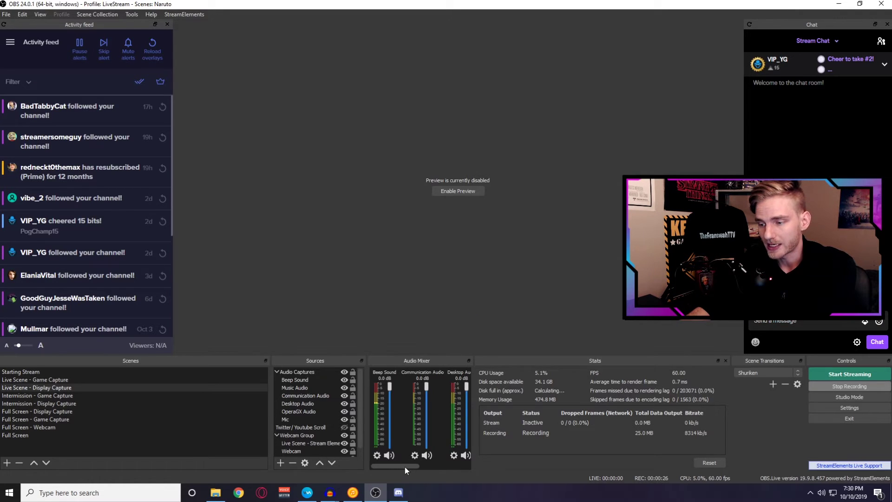
pyautogui.moveTo(403, 468); pyautogui.dragTo(425, 464)
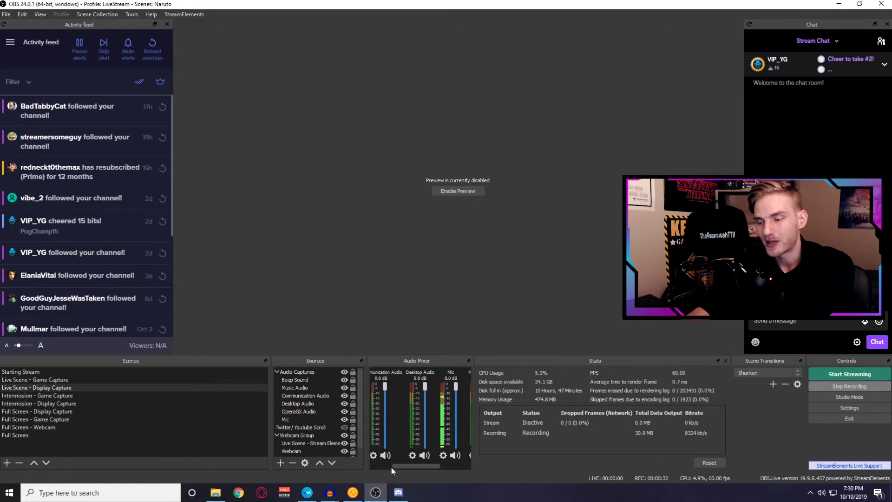
pyautogui.moveTo(416, 465); pyautogui.dragTo(386, 467)
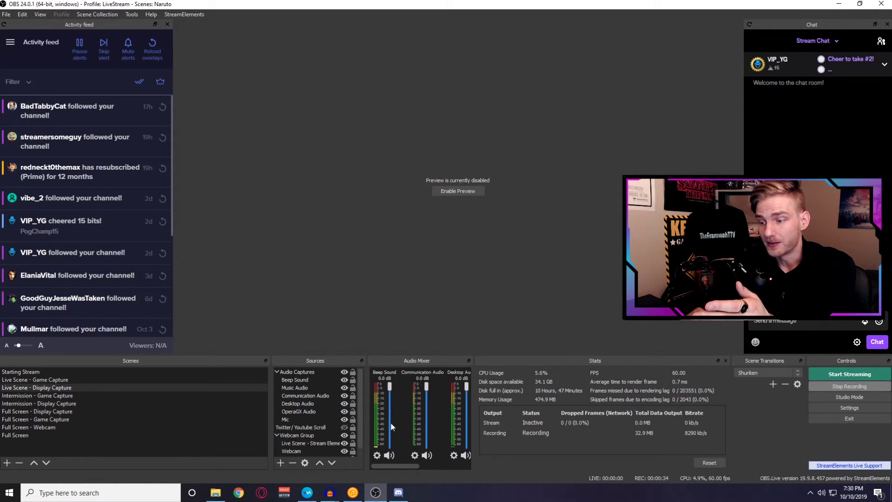